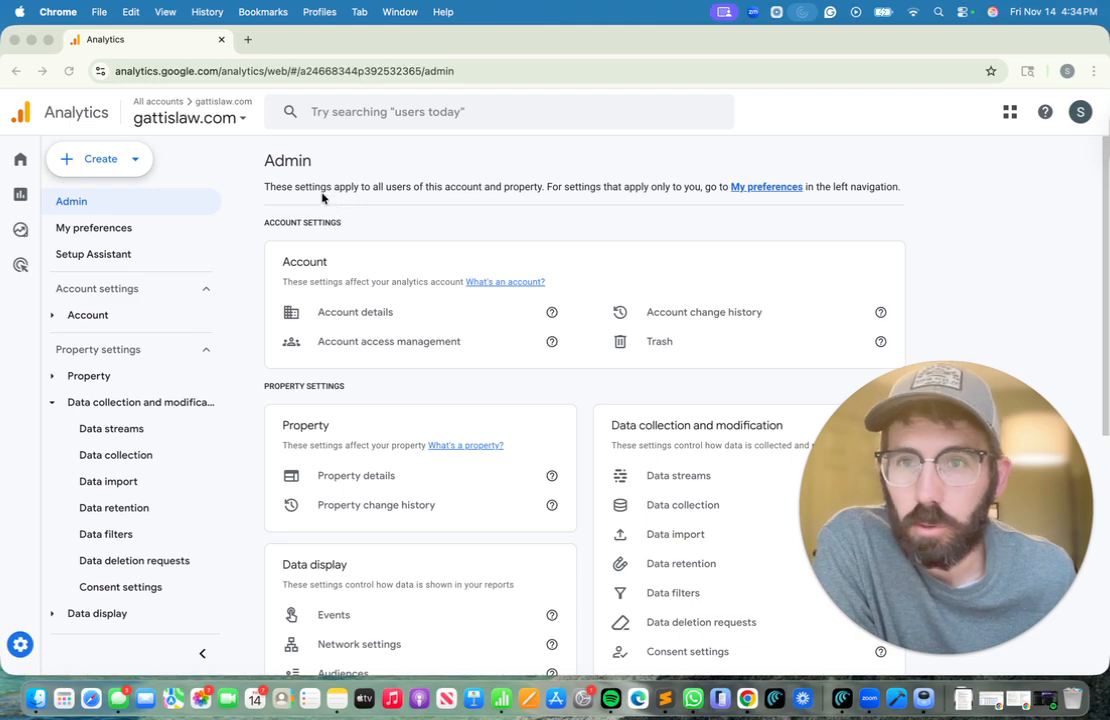
Open the gattislaw.com web stream from the property's Data streams
left_click(572, 294)
scroll(644, 366, "down", 2)
scroll(644, 366, "down", 1)
left_click(689, 349)
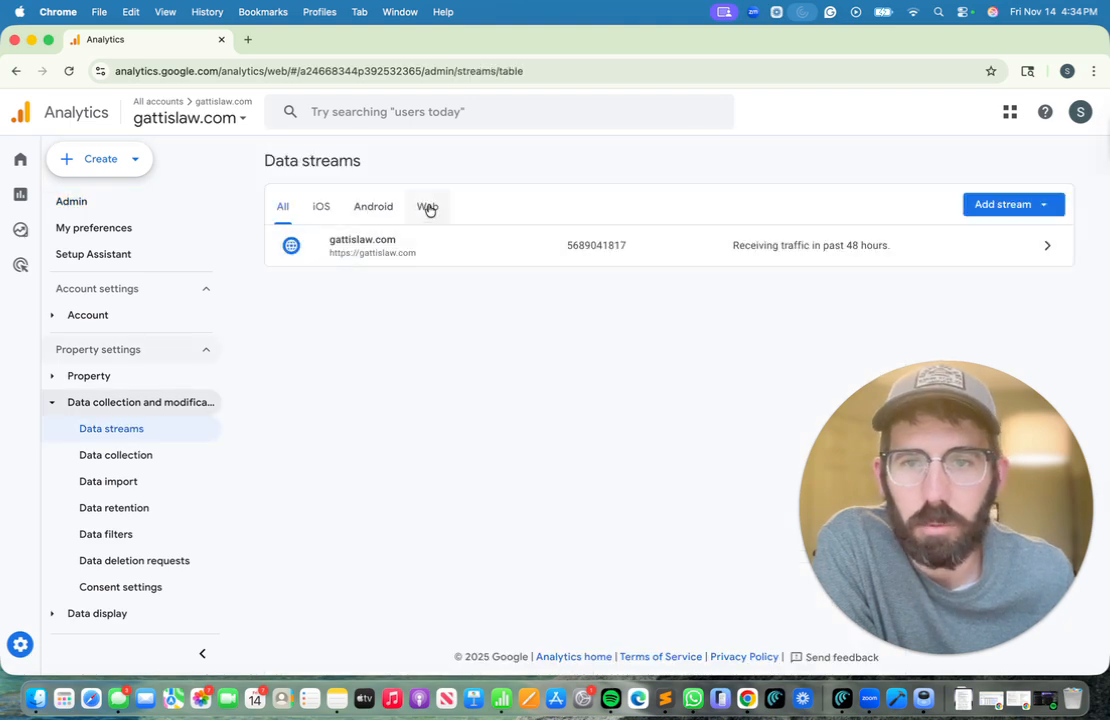
left_click(458, 250)
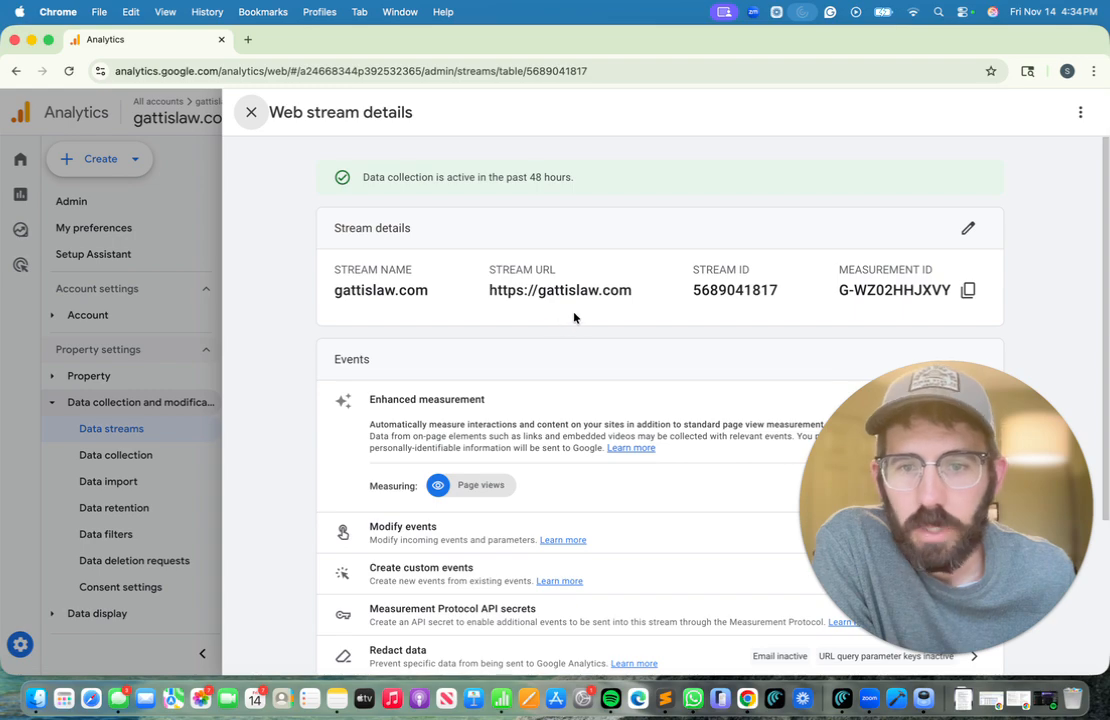
Open the stream's Google tag settings, show all settings, and go to Define internal traffic
scroll(612, 310, "down", 5)
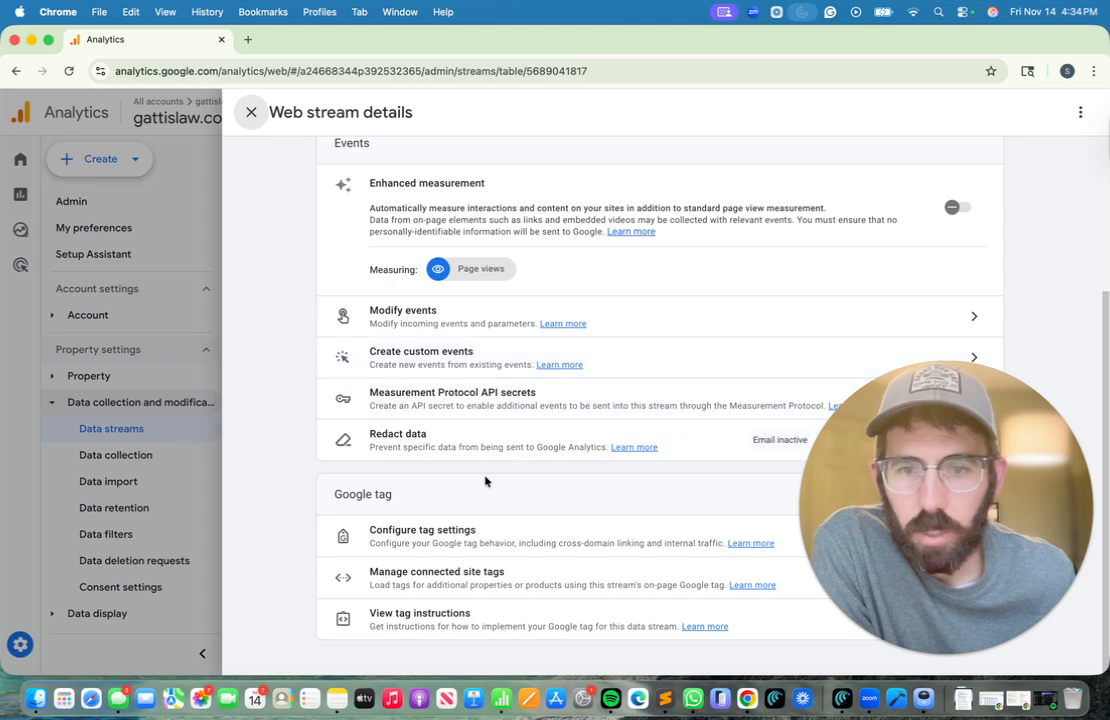
left_click(498, 537)
scroll(631, 309, "down", 2)
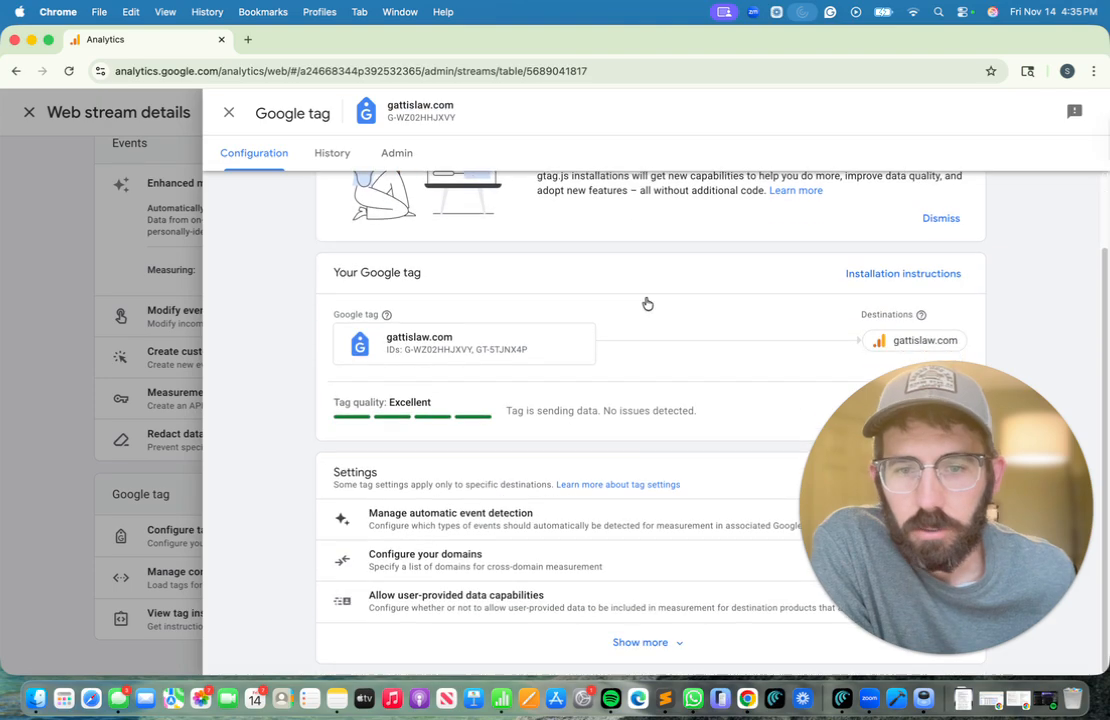
left_click(646, 646)
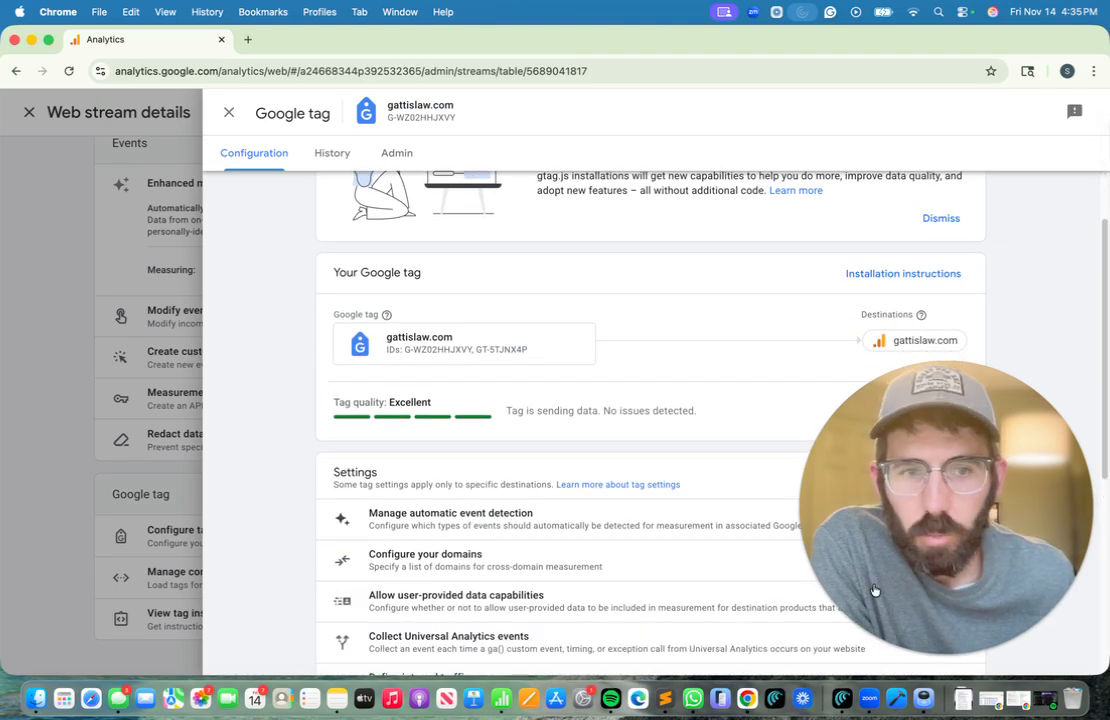
scroll(567, 460, "down", 3)
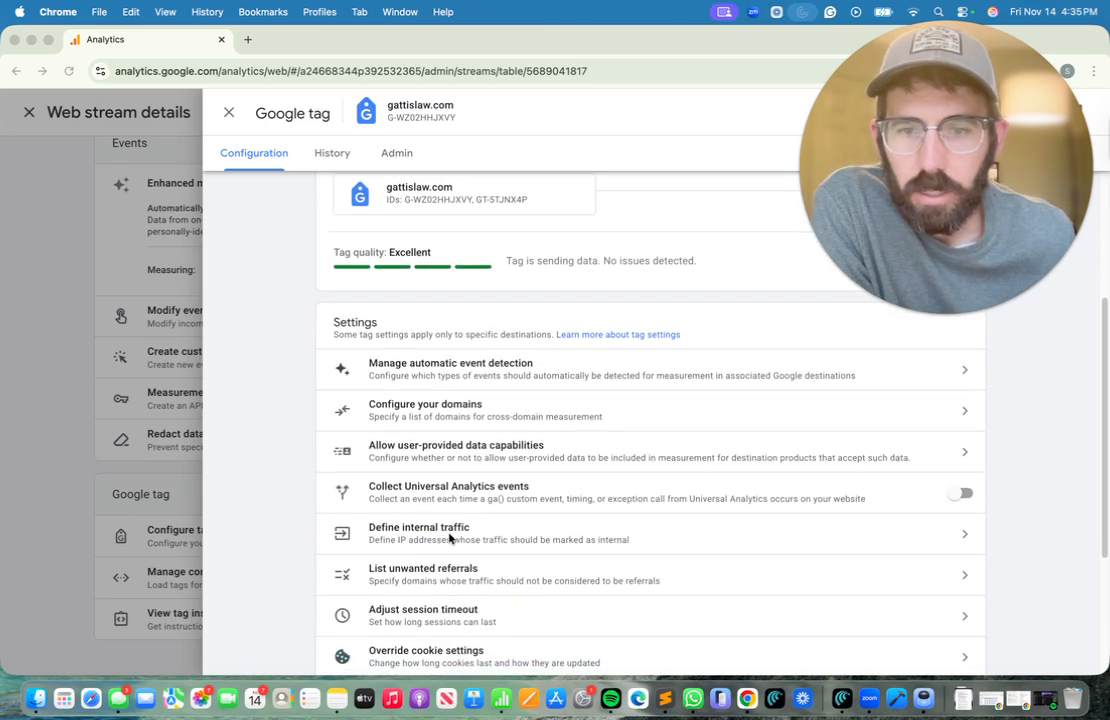
left_click(451, 537)
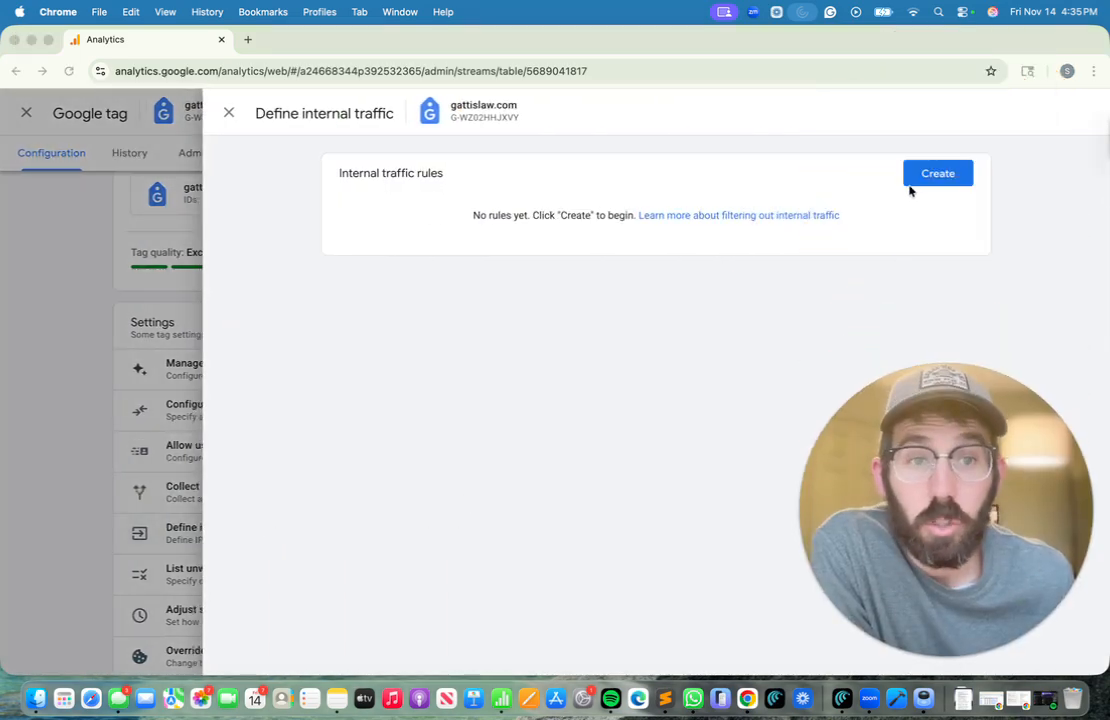
Start a new internal traffic rule named 'Internal Traffic'
left_click(930, 218)
left_click(937, 175)
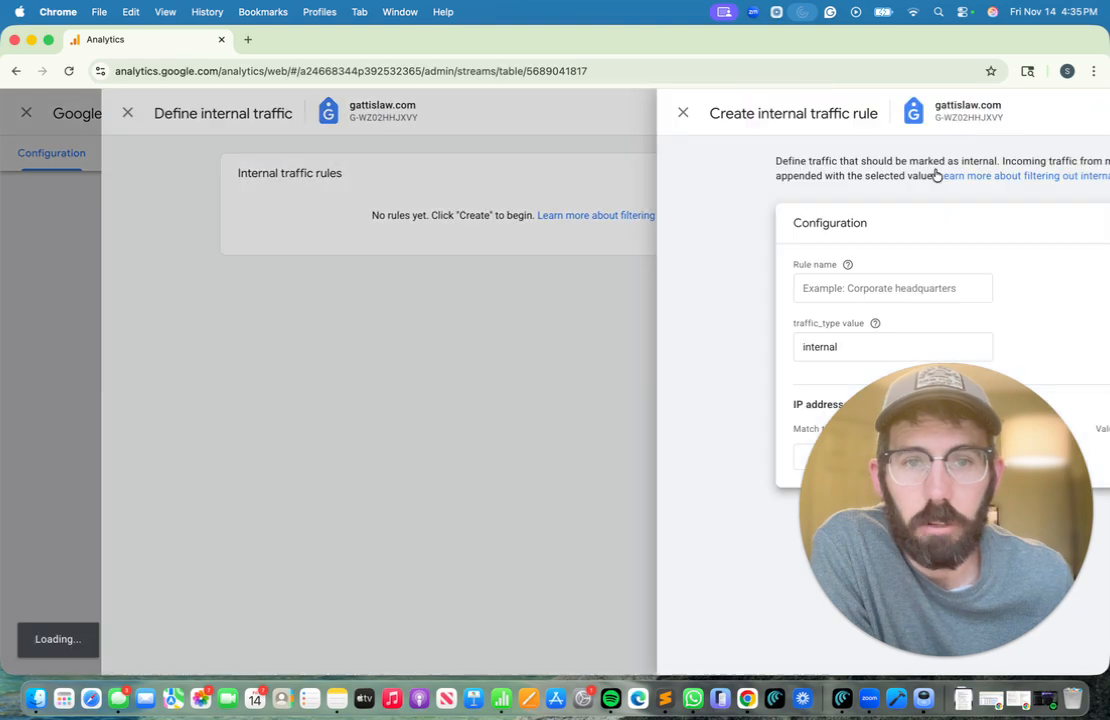
left_click(461, 292)
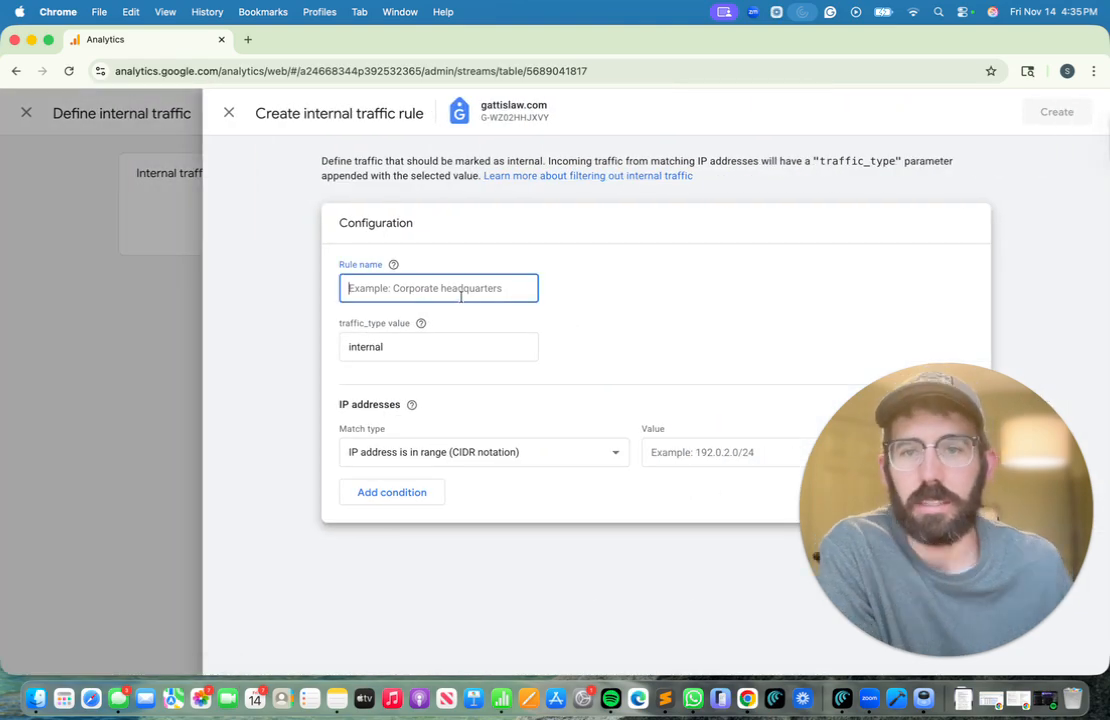
type("Intern")
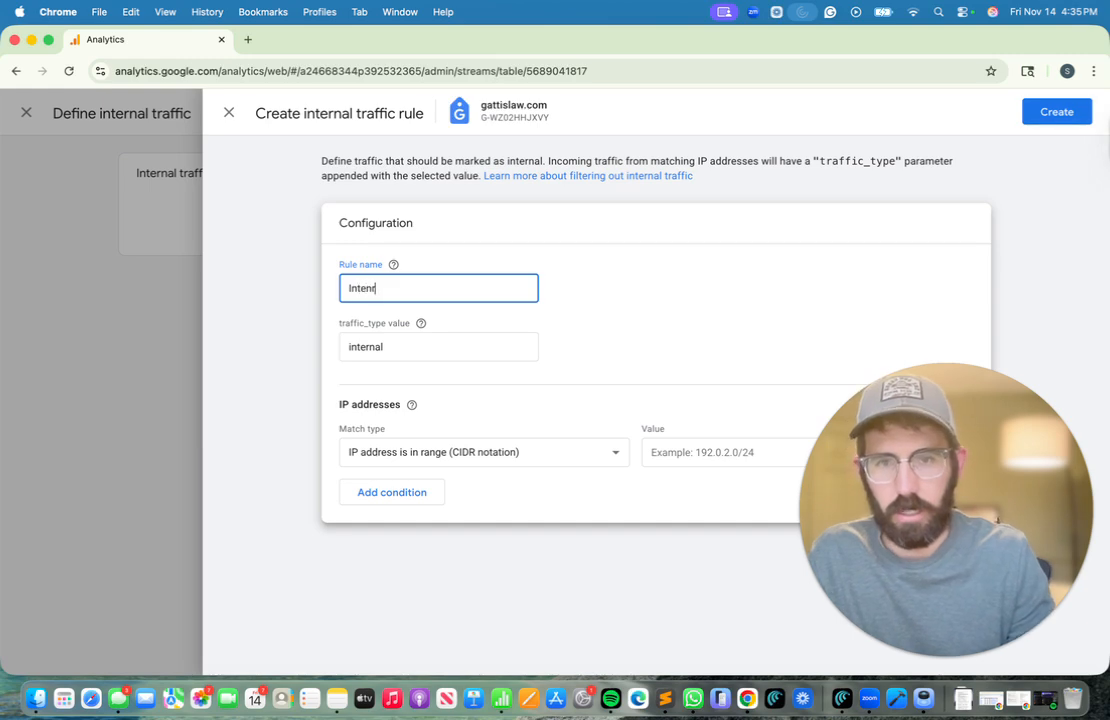
type("al T")
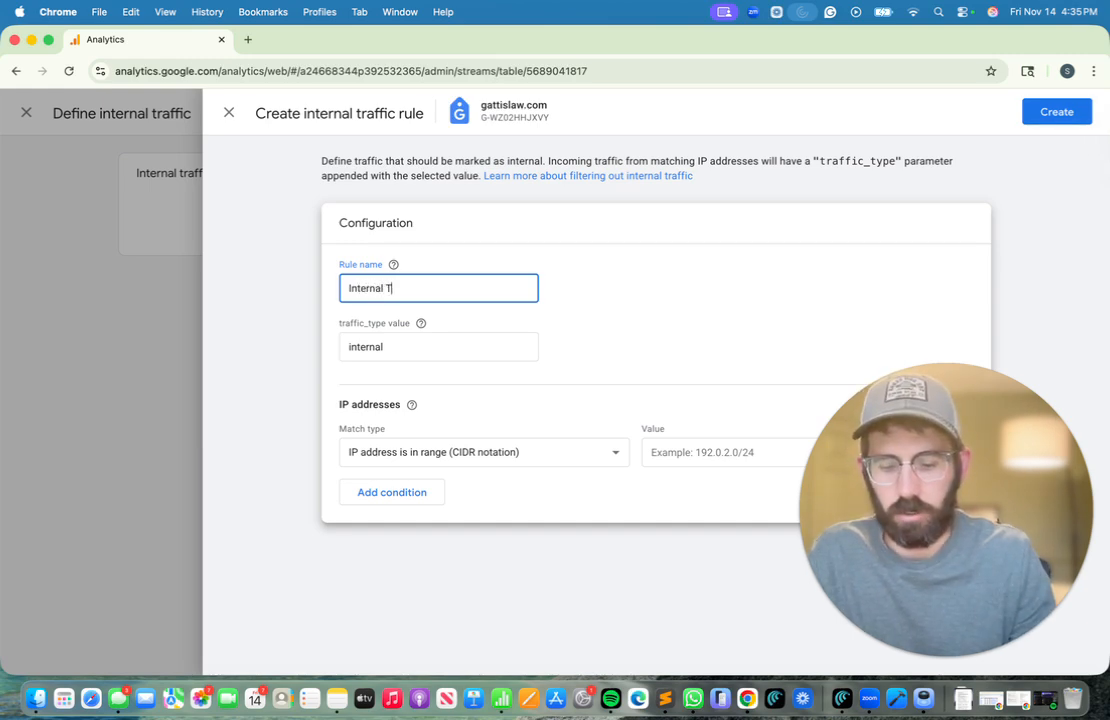
type("raffic")
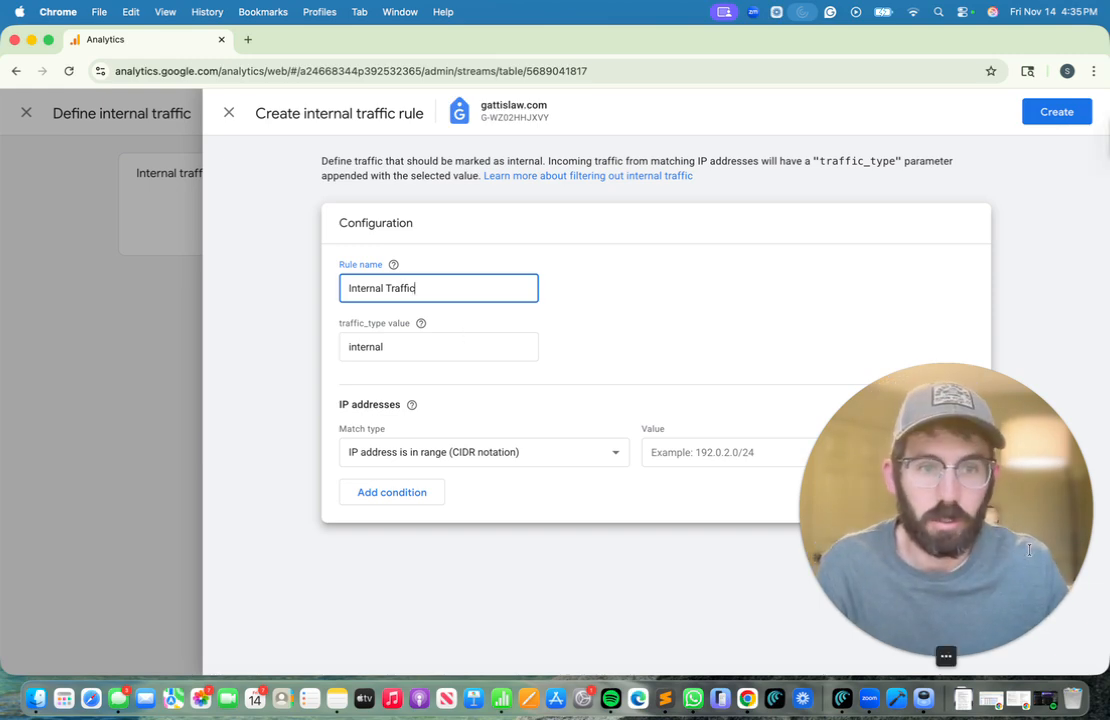
left_click_drag(980, 543, 1091, 200)
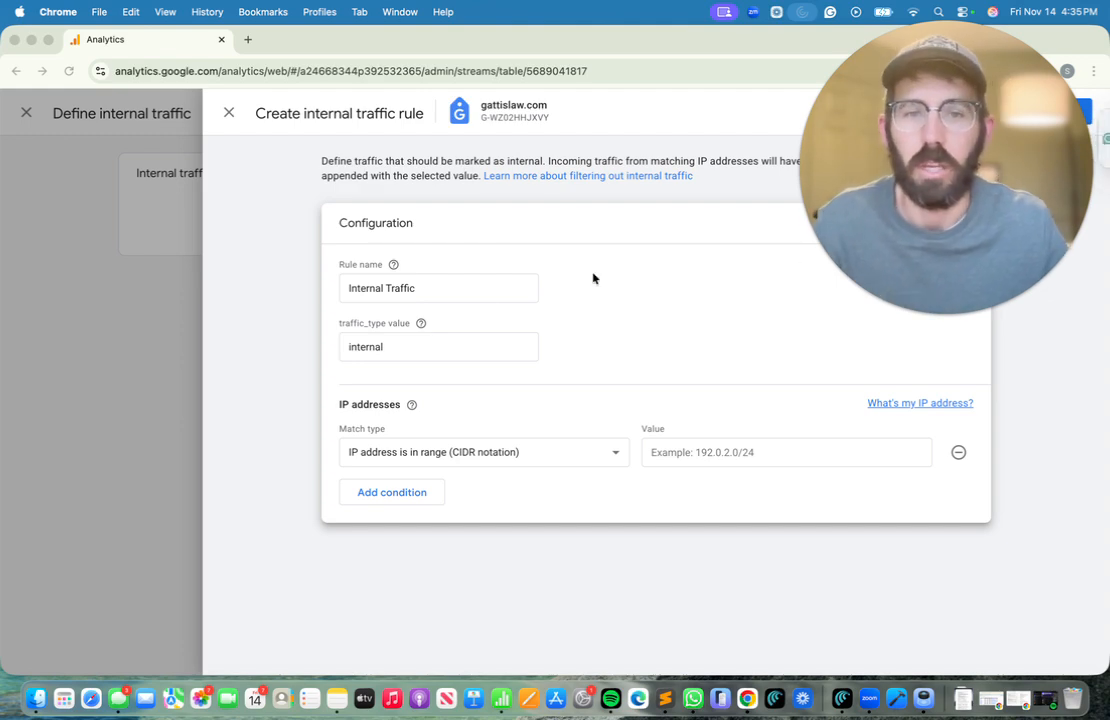
left_click(462, 290)
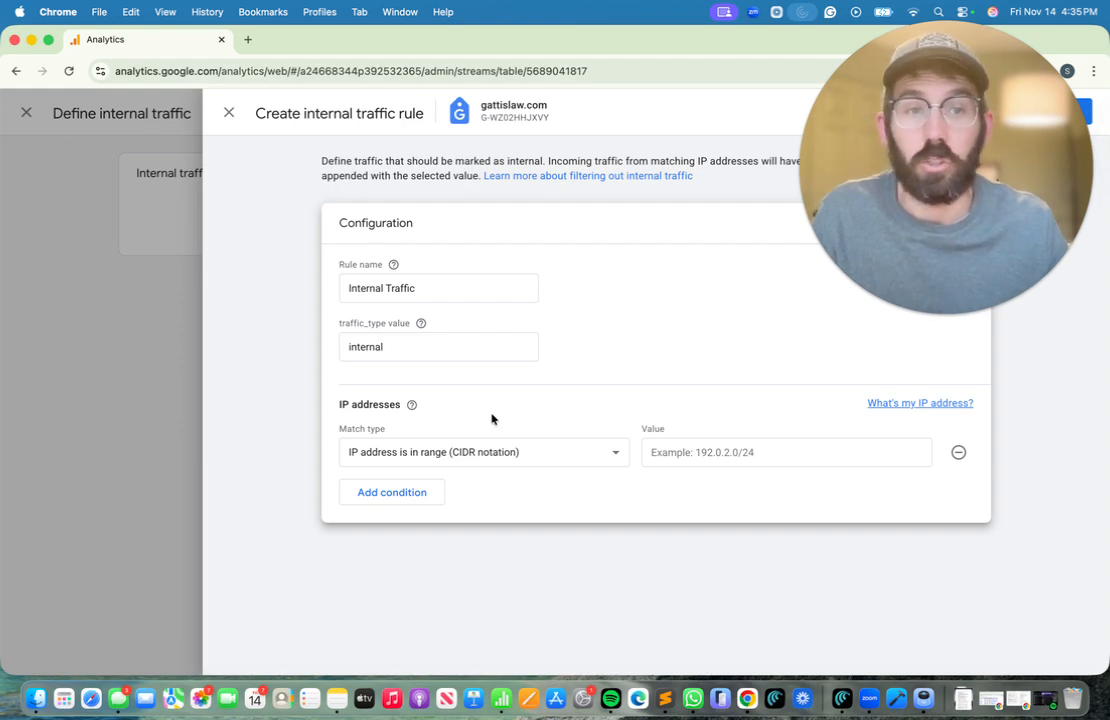
left_click(513, 457)
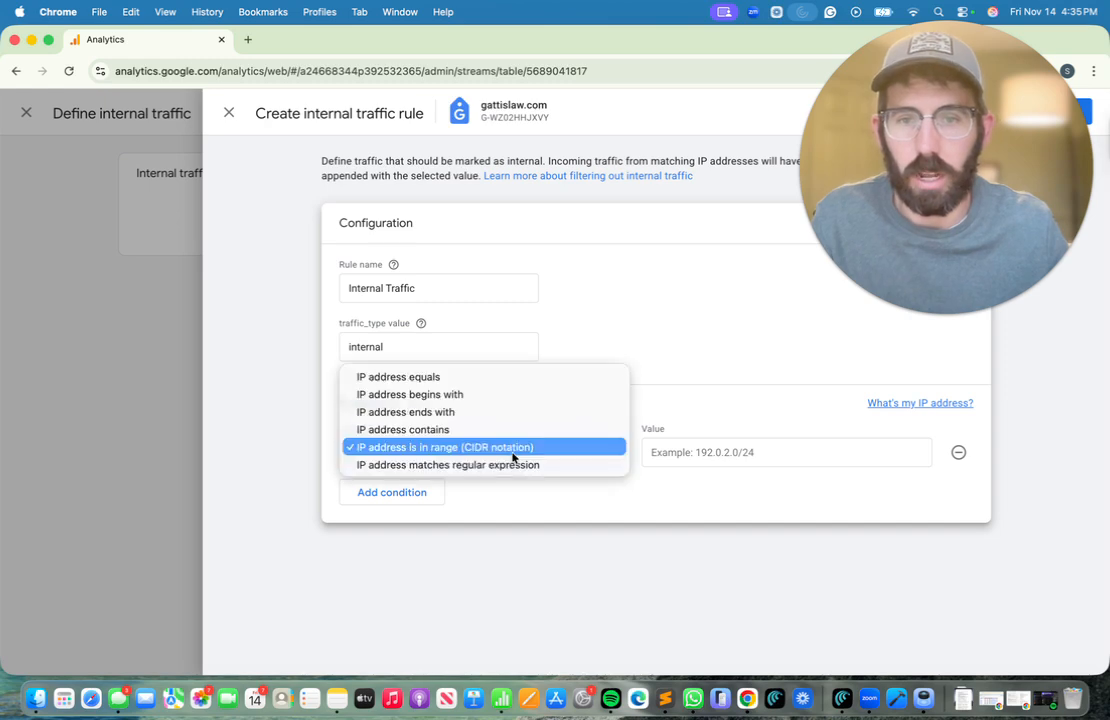
left_click(467, 379)
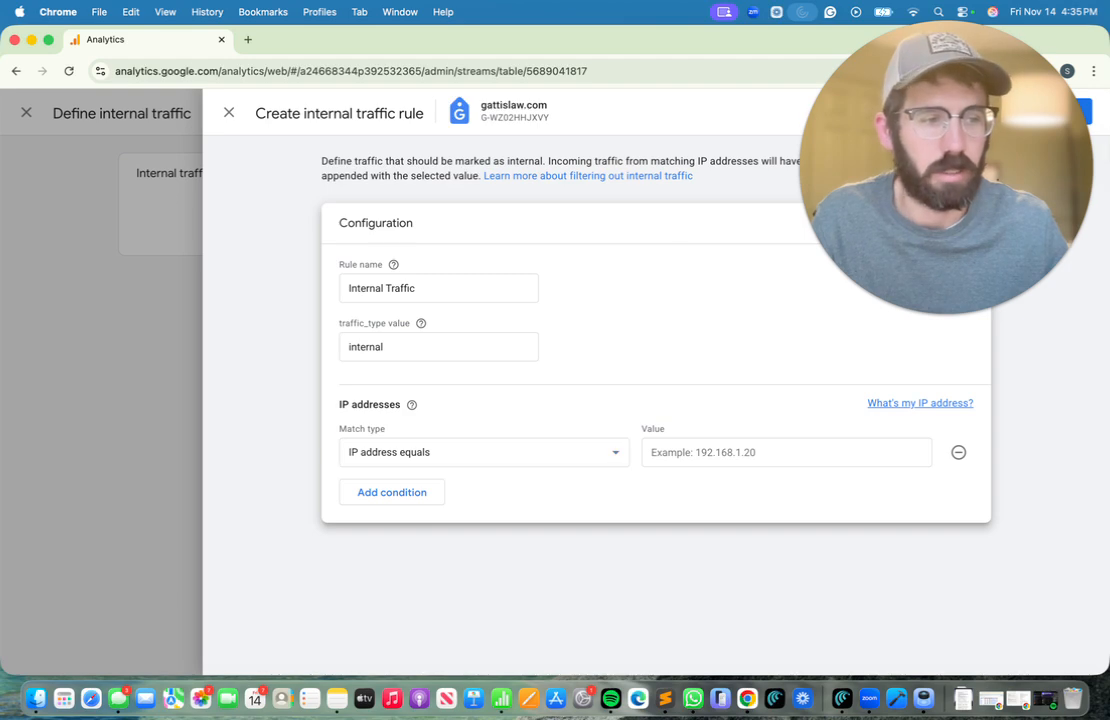
left_click(723, 451)
type("108.234.198.9")
Add a second condition: IP address equals 24.173.97.94
left_click(390, 495)
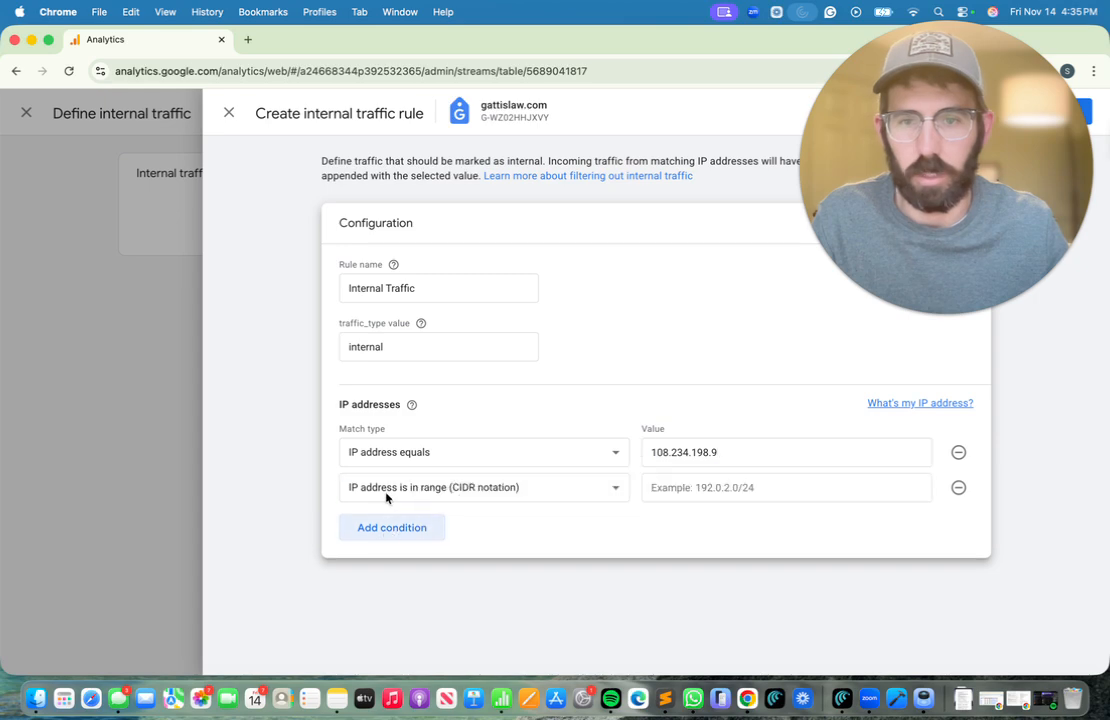
left_click(453, 482)
left_click(421, 414)
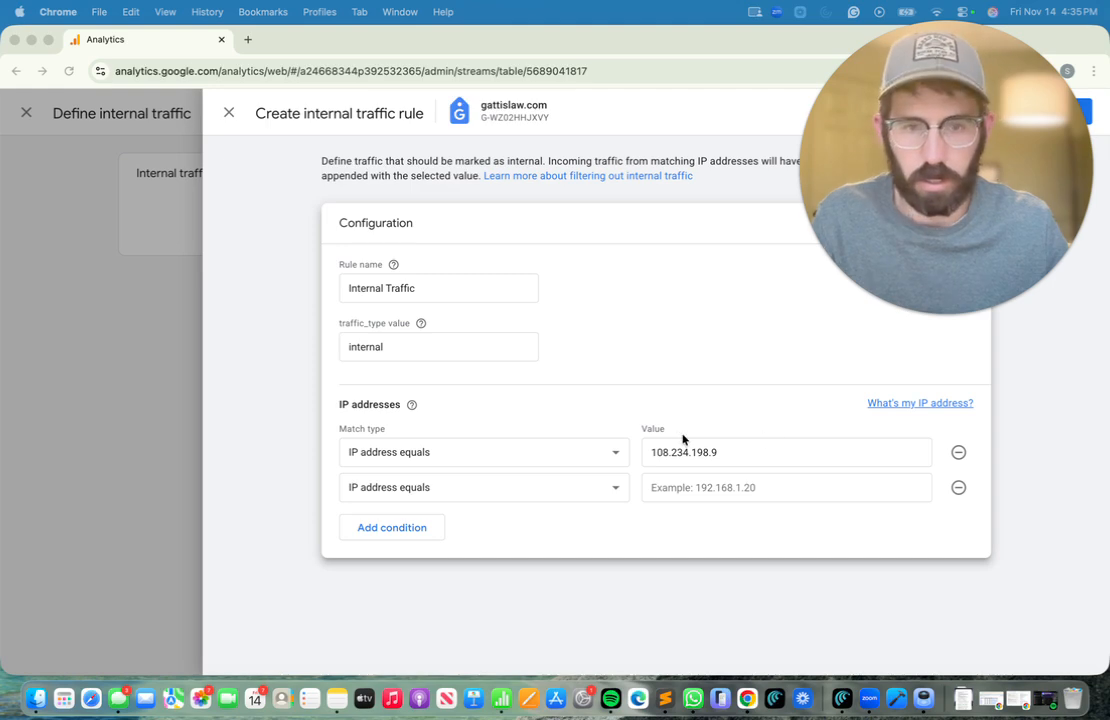
left_click(674, 488)
type("24.173.97.94")
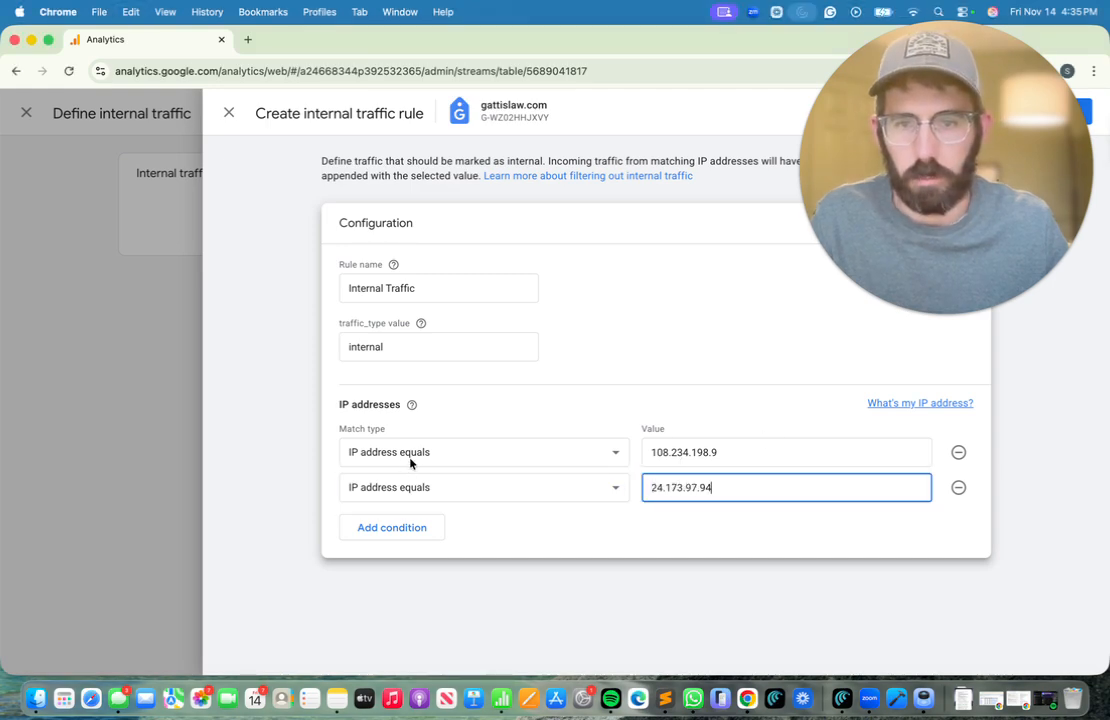
left_click(384, 528)
left_click(367, 523)
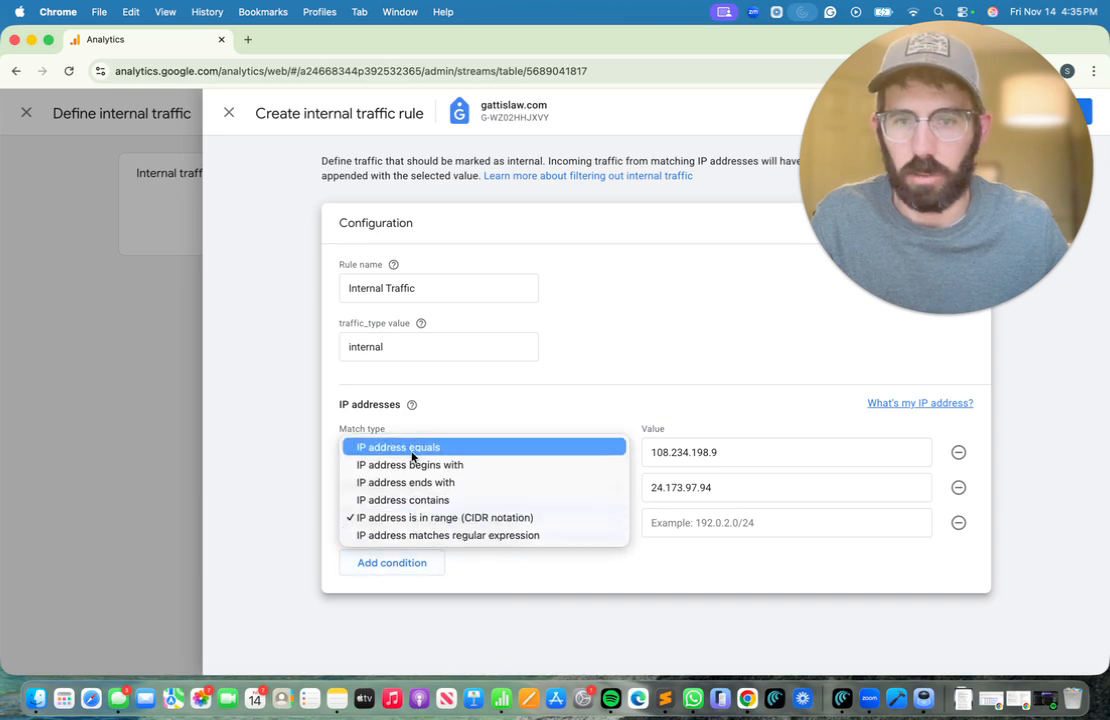
left_click(357, 452)
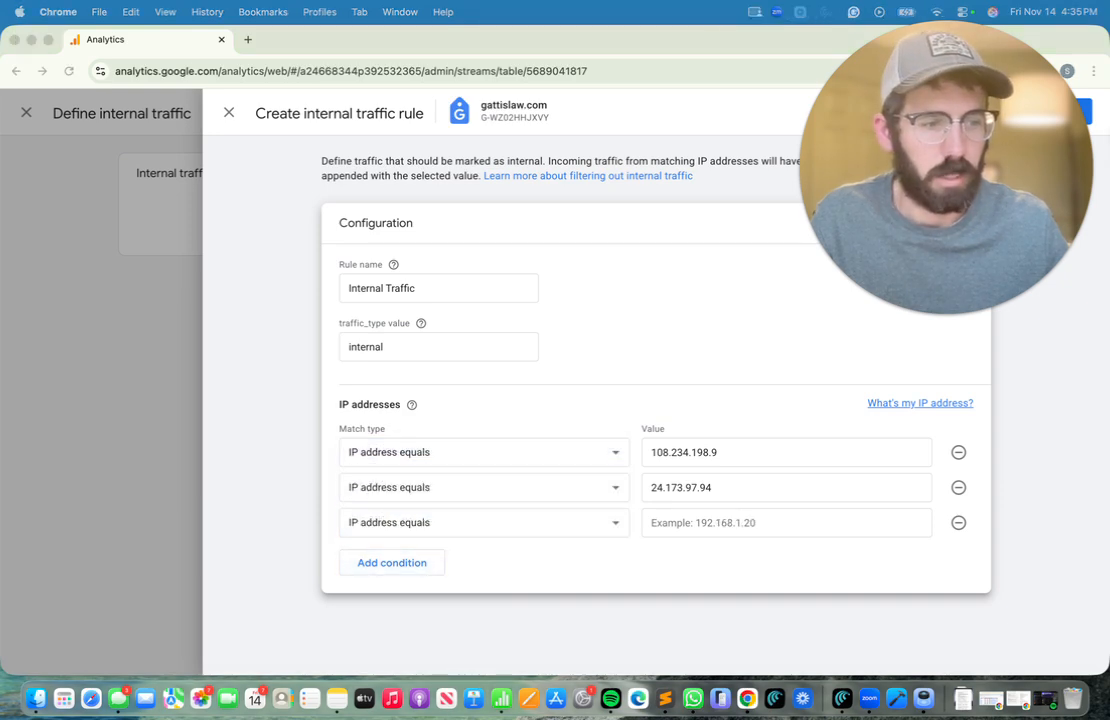
left_click(702, 522)
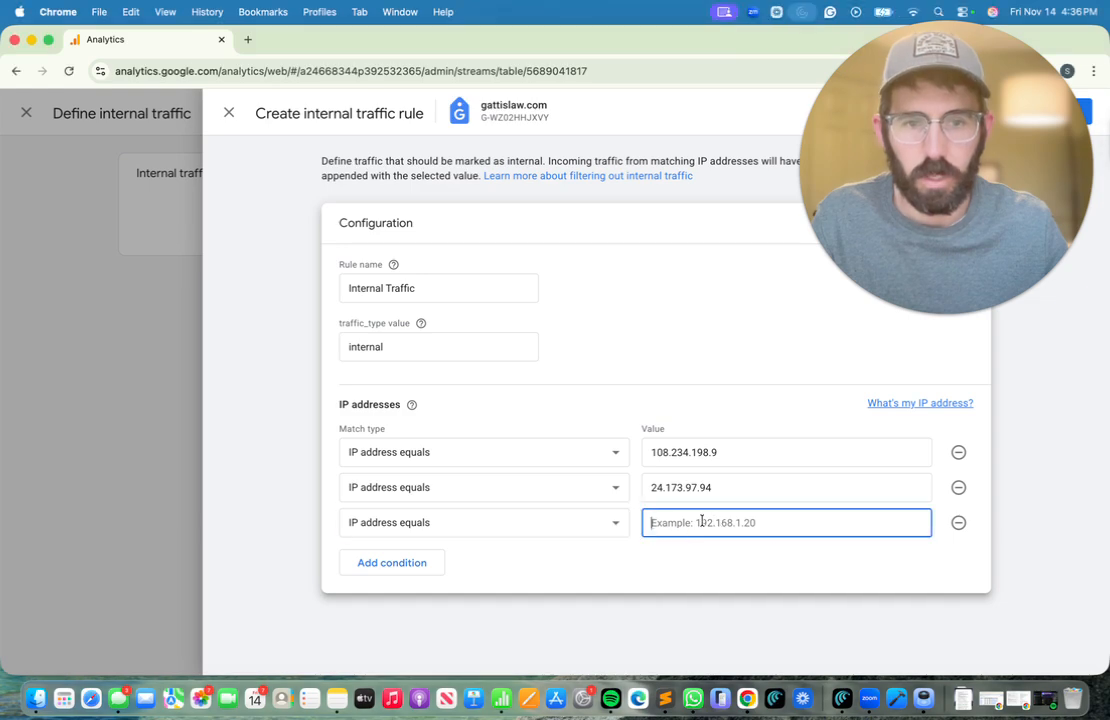
left_click_drag(960, 165, 960, 355)
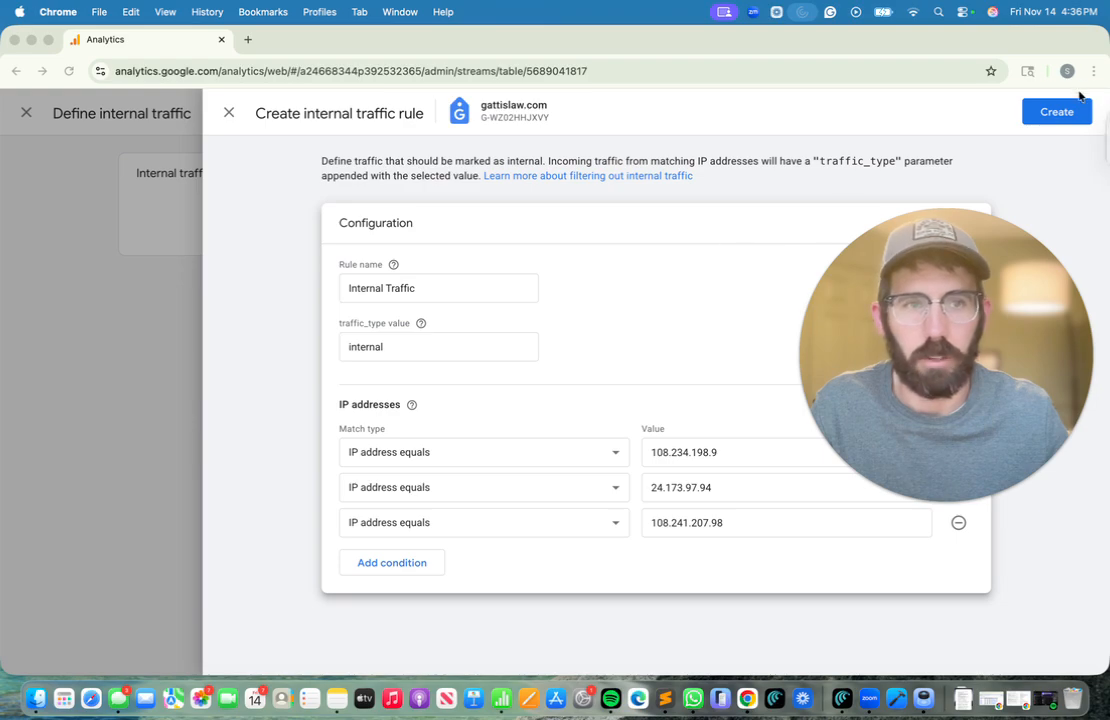
left_click(1058, 119)
left_click(1057, 113)
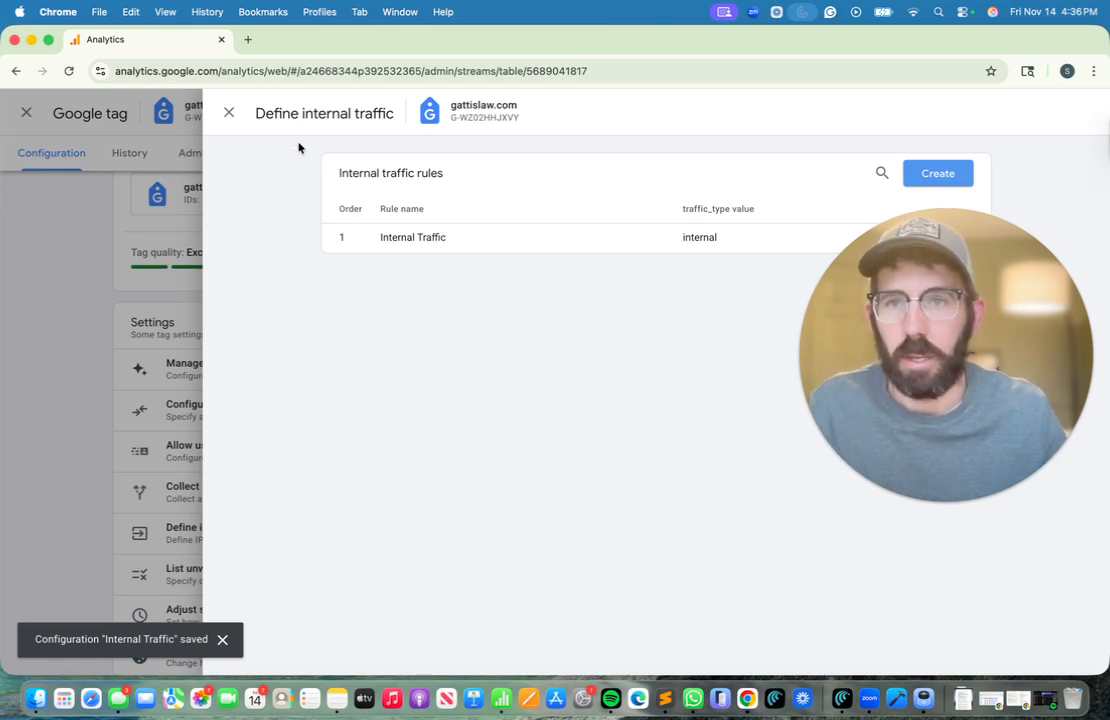
Close the internal traffic, Google tag and web stream panels, then go to Data filters
left_click(229, 117)
left_click(227, 116)
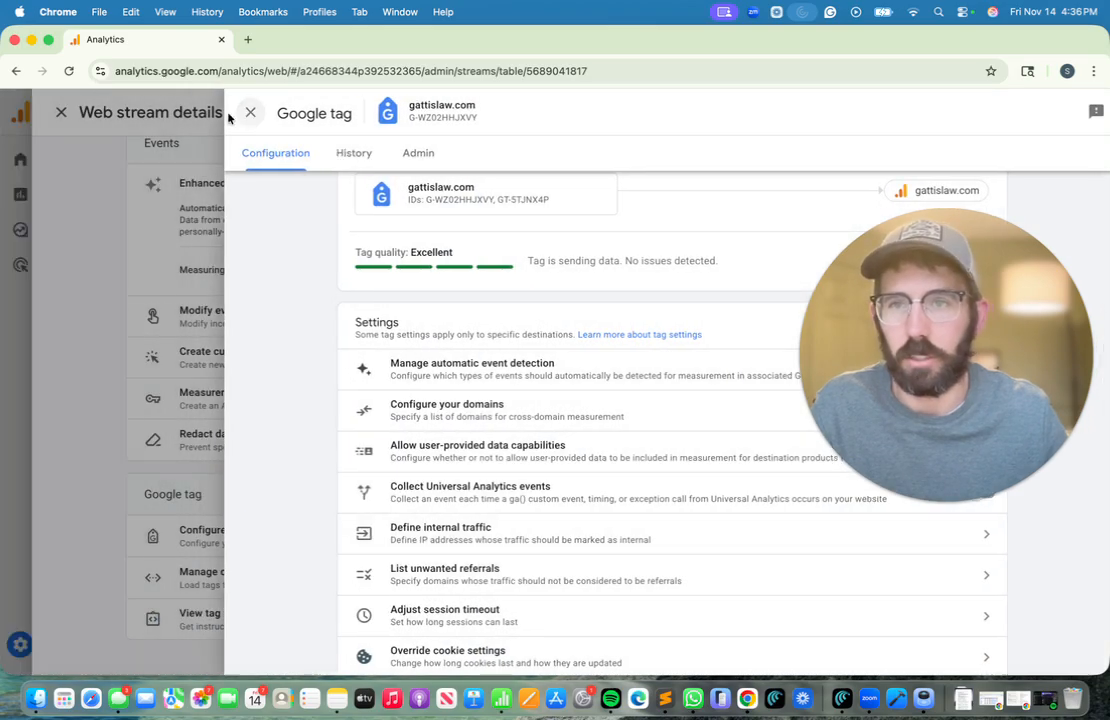
left_click(253, 113)
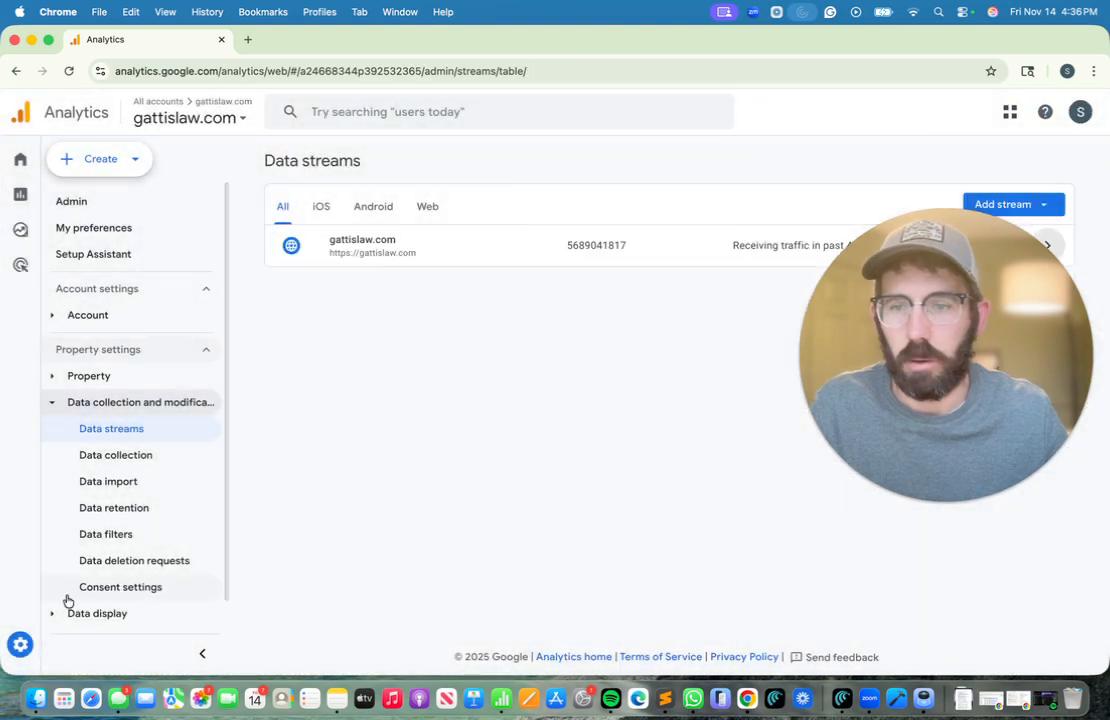
mouse_move(37, 644)
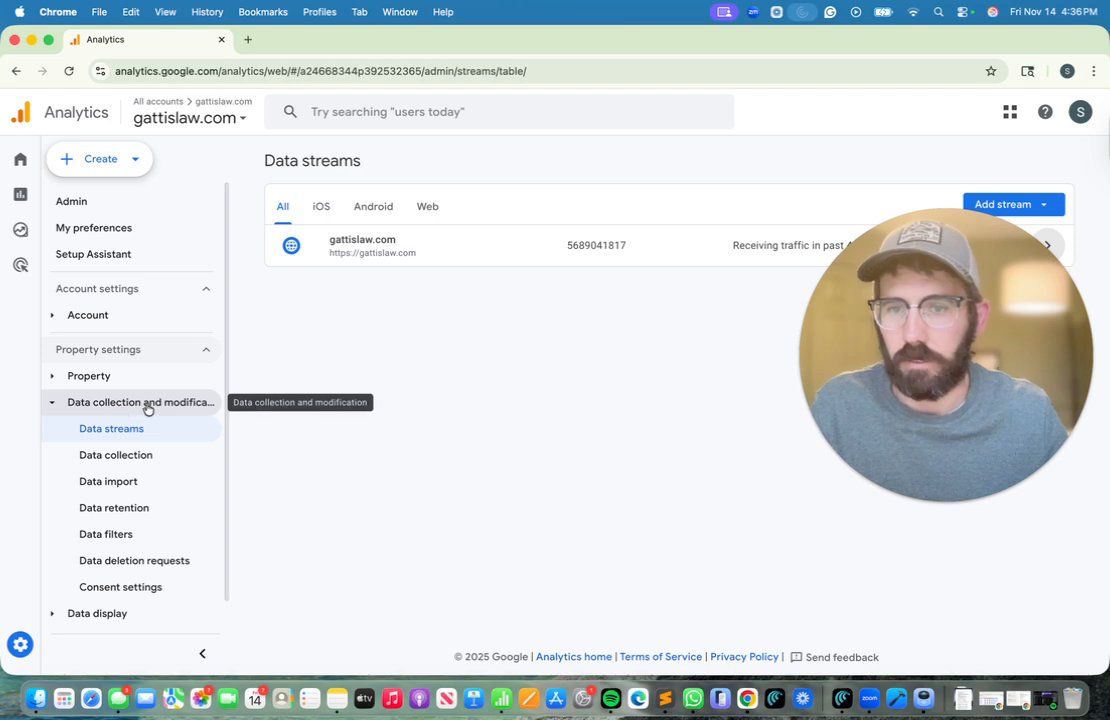
left_click(117, 537)
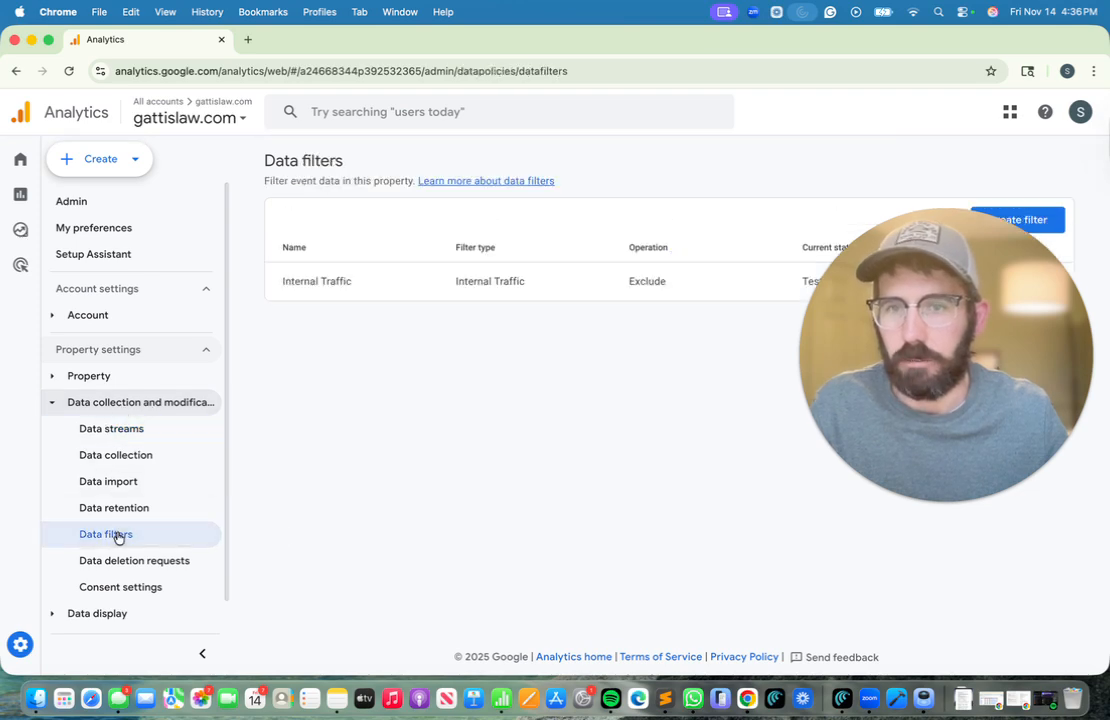
Open the Internal Traffic filter for editing and scroll down to its Testing filter state
left_click_drag(927, 283, 954, 464)
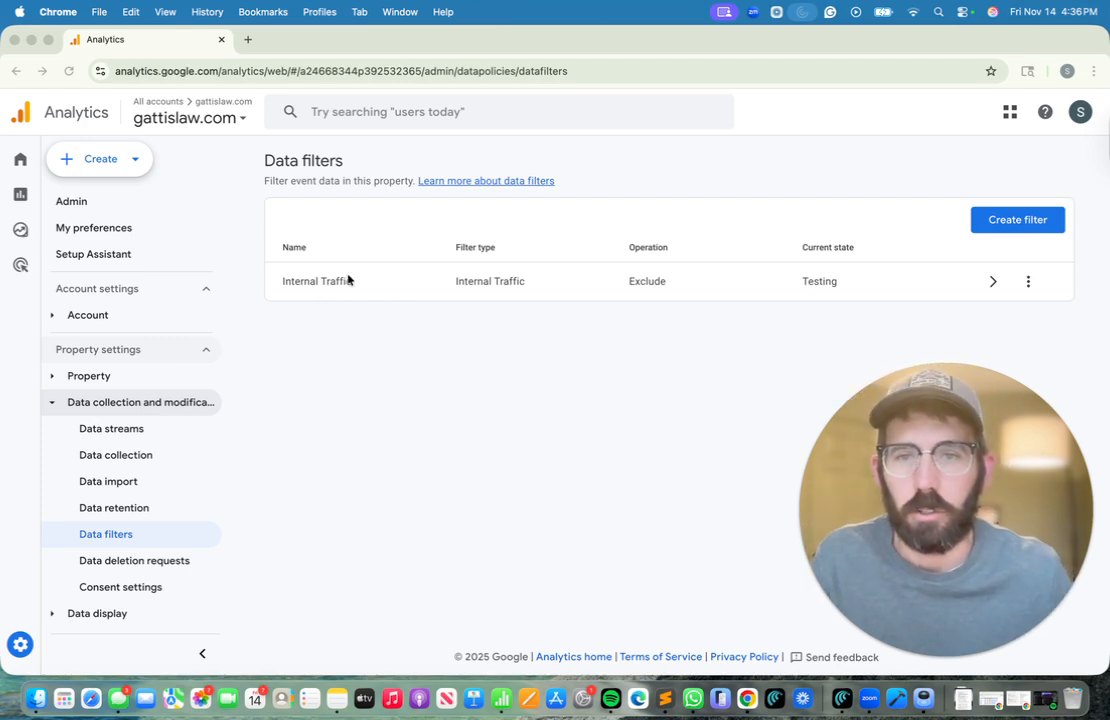
left_click(543, 281)
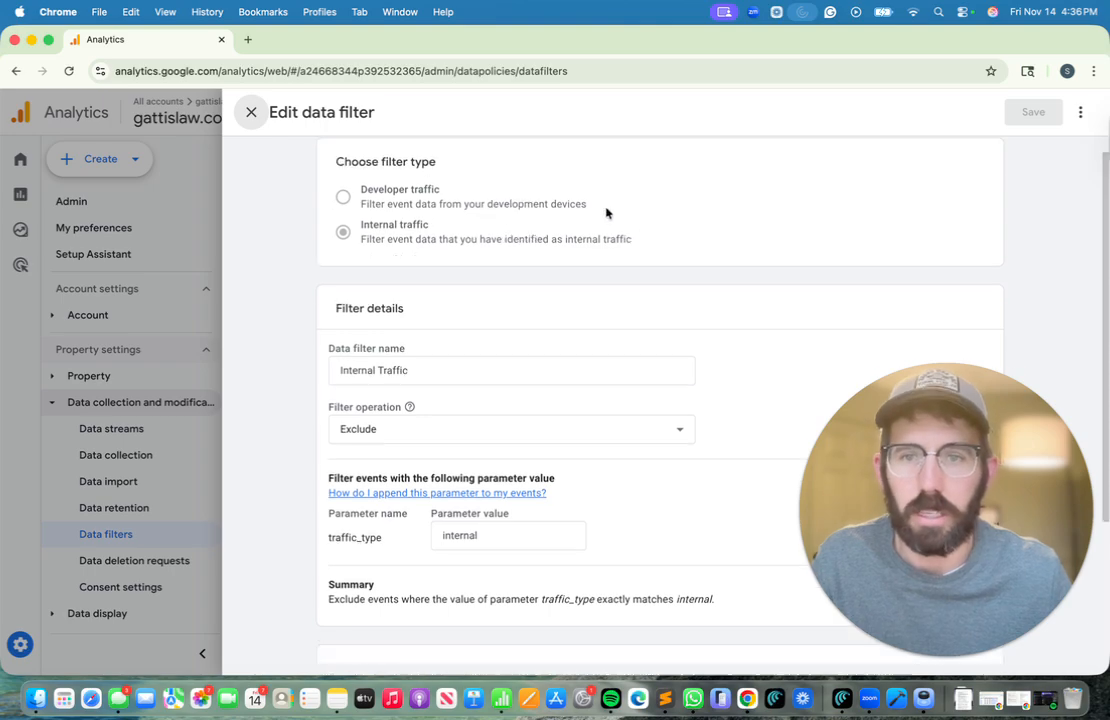
scroll(610, 215, "down", 4)
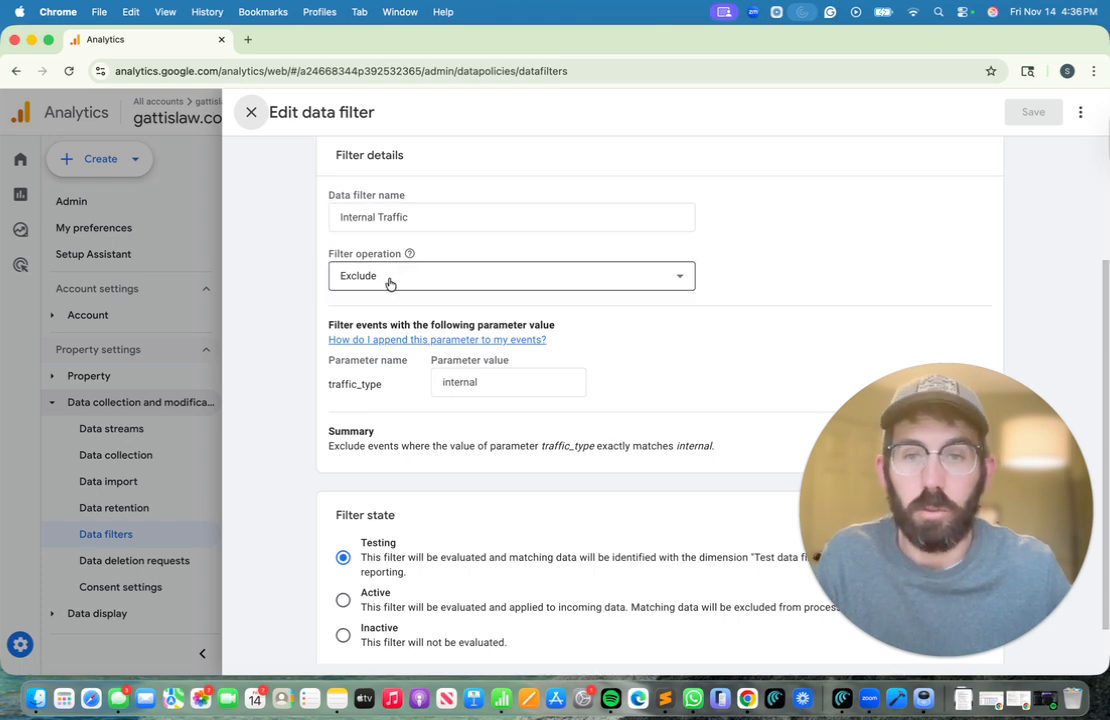
scroll(748, 300, "down", 1)
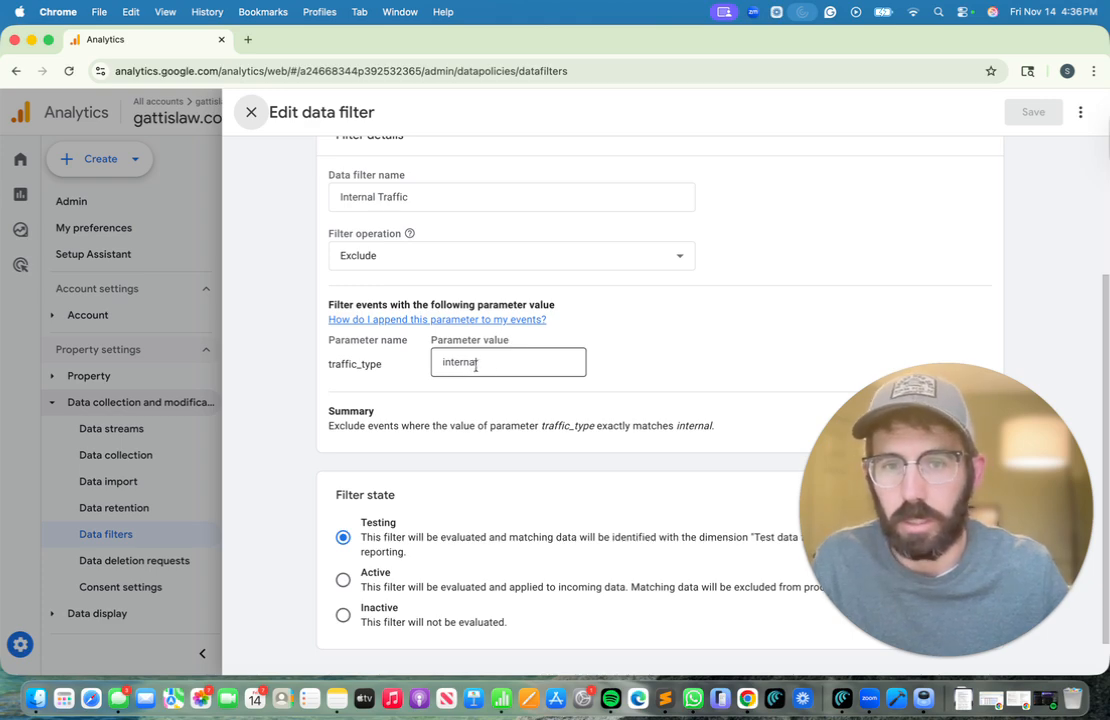
left_click(803, 411)
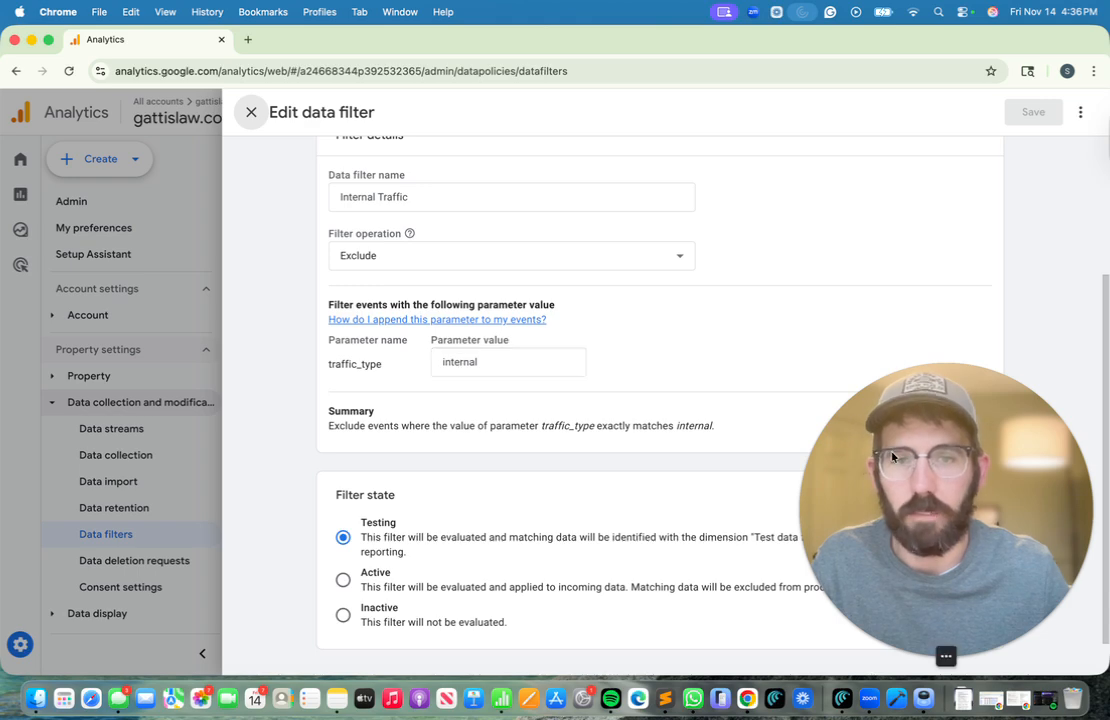
left_click_drag(892, 457, 892, 252)
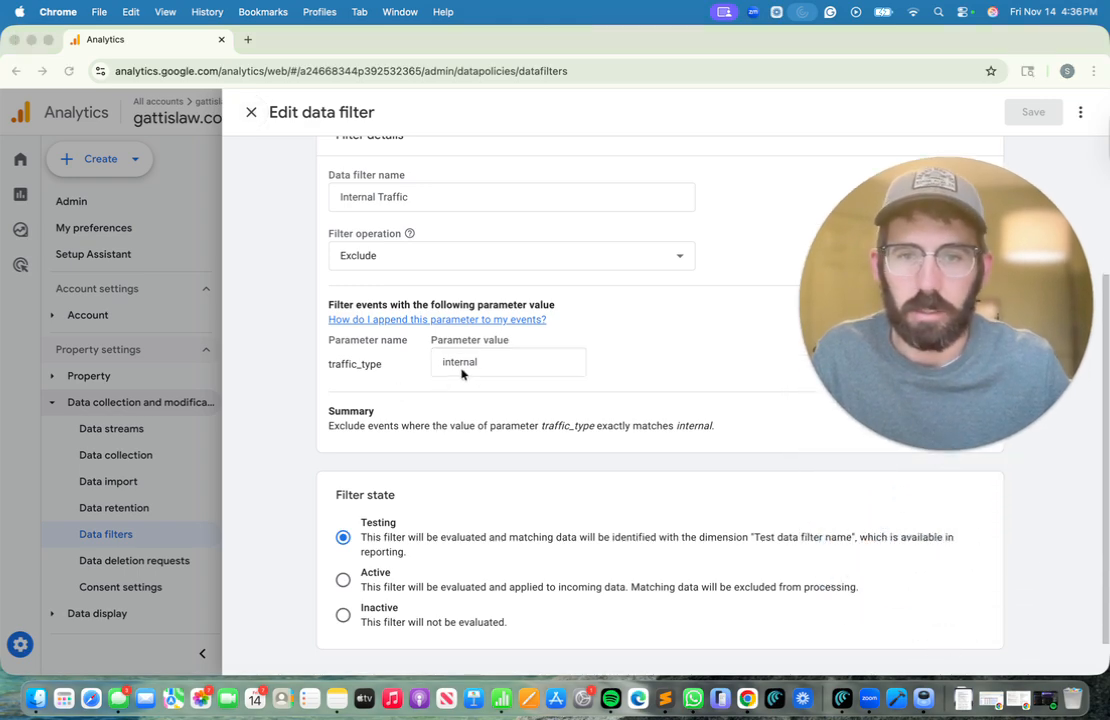
scroll(633, 320, "down", 2)
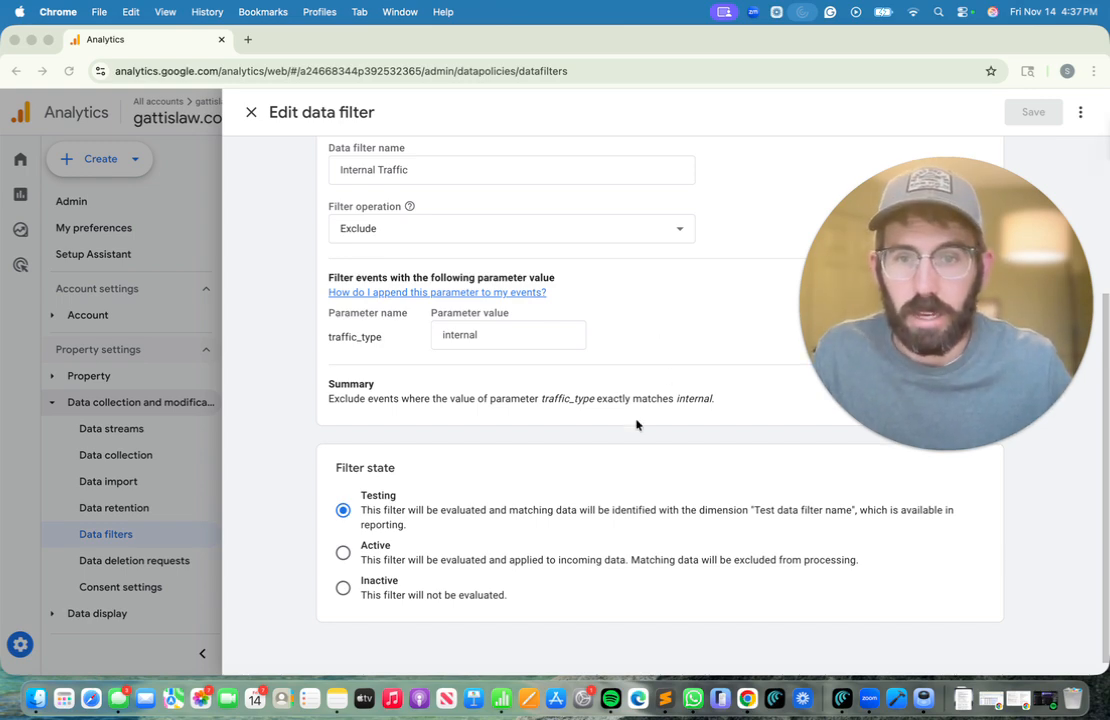
left_click_drag(1021, 270, 1021, 477)
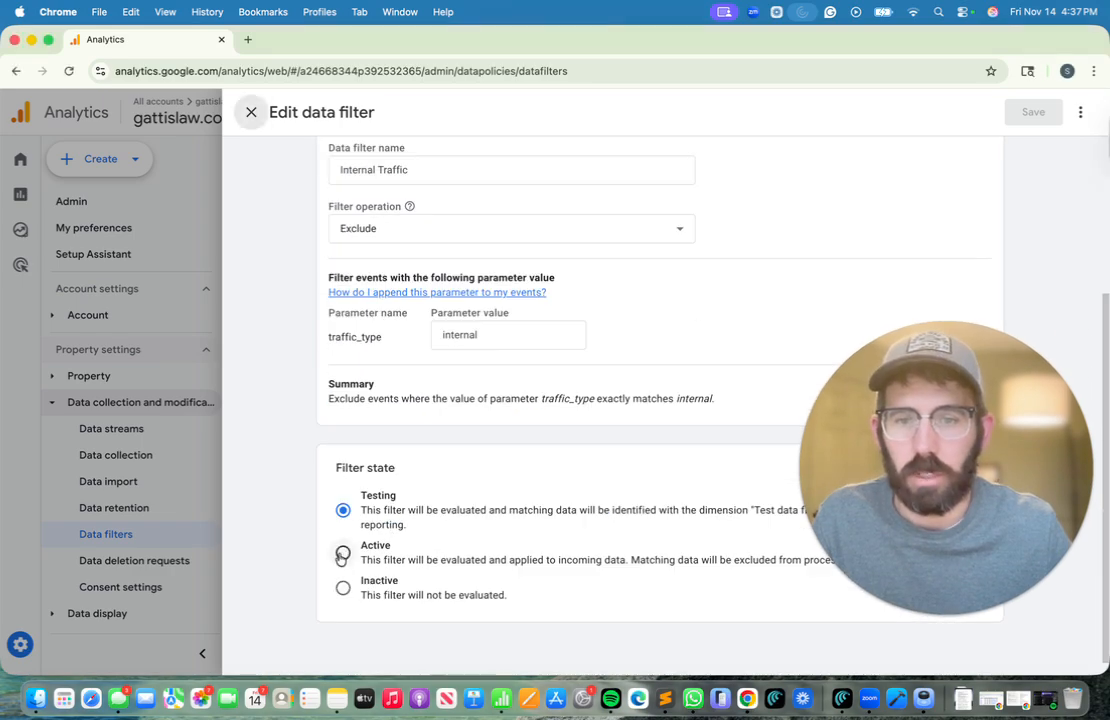
Switch the Internal Traffic filter to Active, save, and confirm the activation
left_click(344, 553)
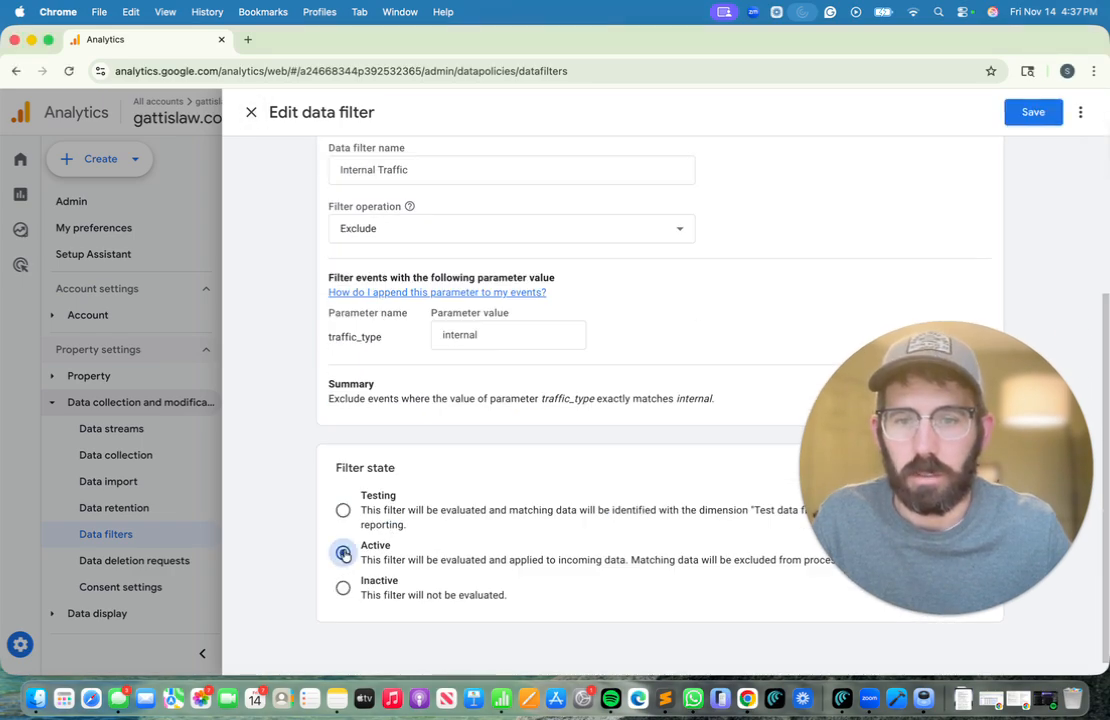
left_click(1032, 113)
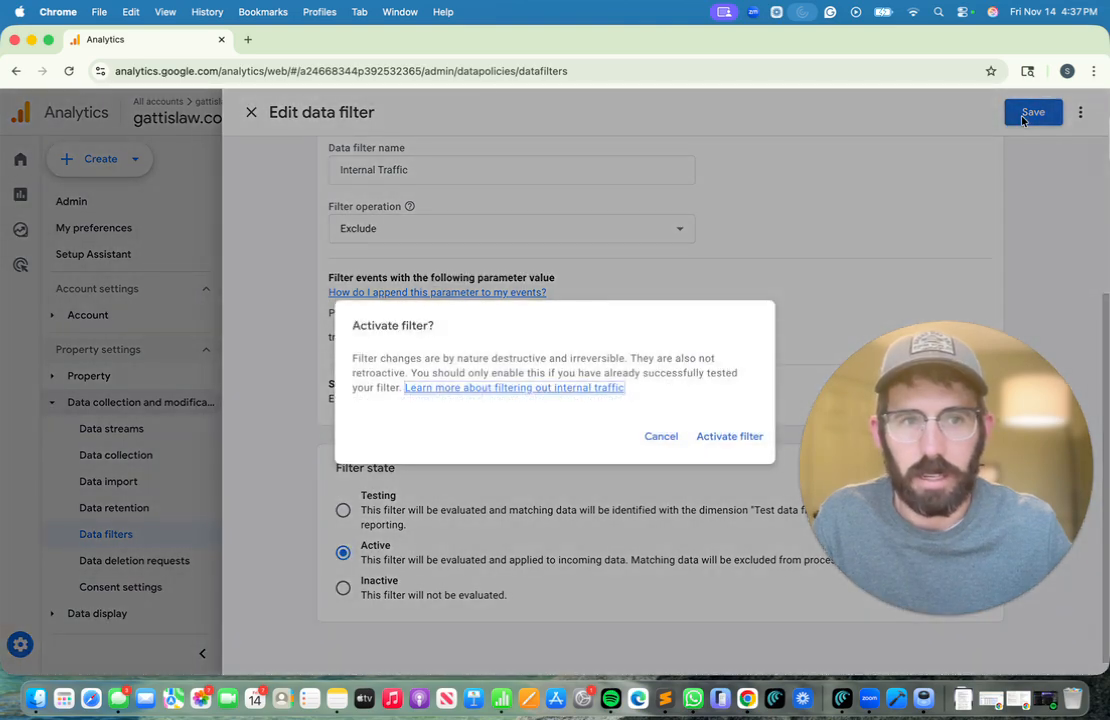
left_click(724, 440)
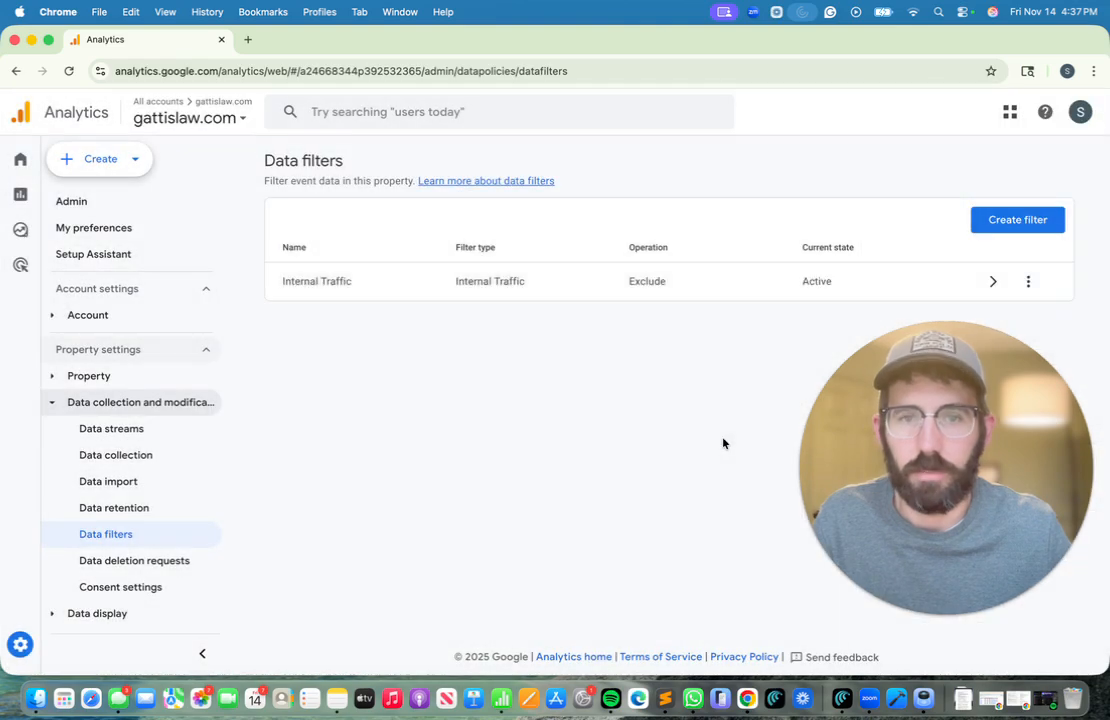